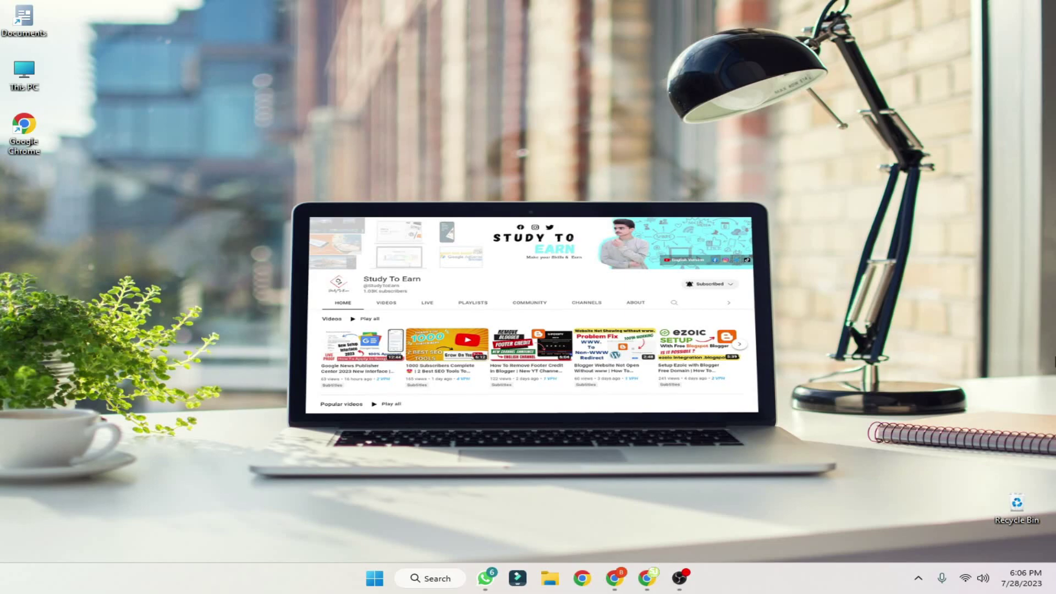
- Switch to the AdSense sites list and check the Ads.txt status of learnblog-tips.blogspot.com, then show the desktop
{"action": "left_click", "coordinate": [614, 578]}
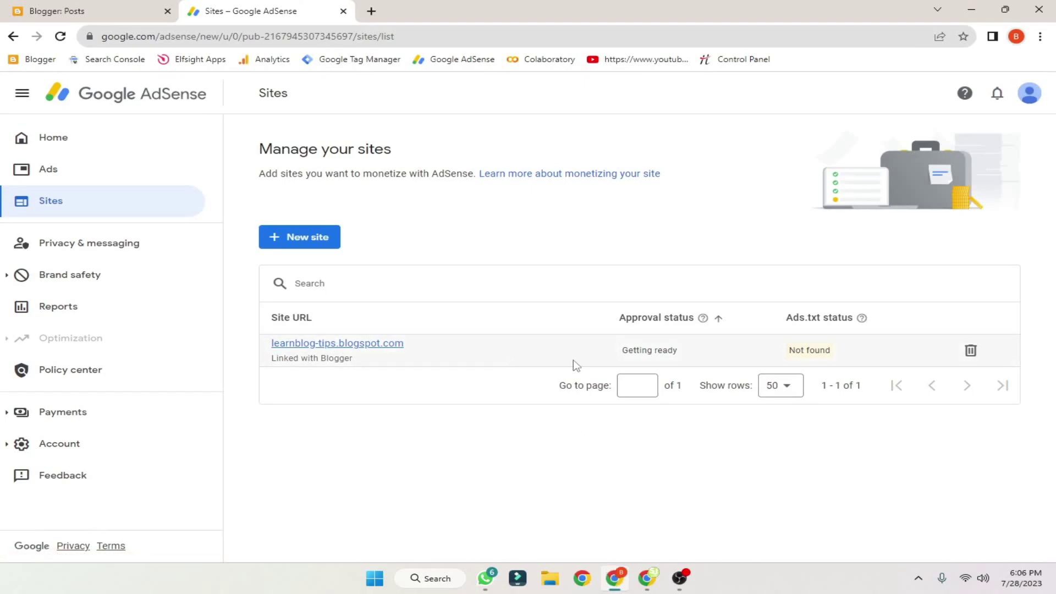
{"action": "left_click", "coordinate": [778, 319]}
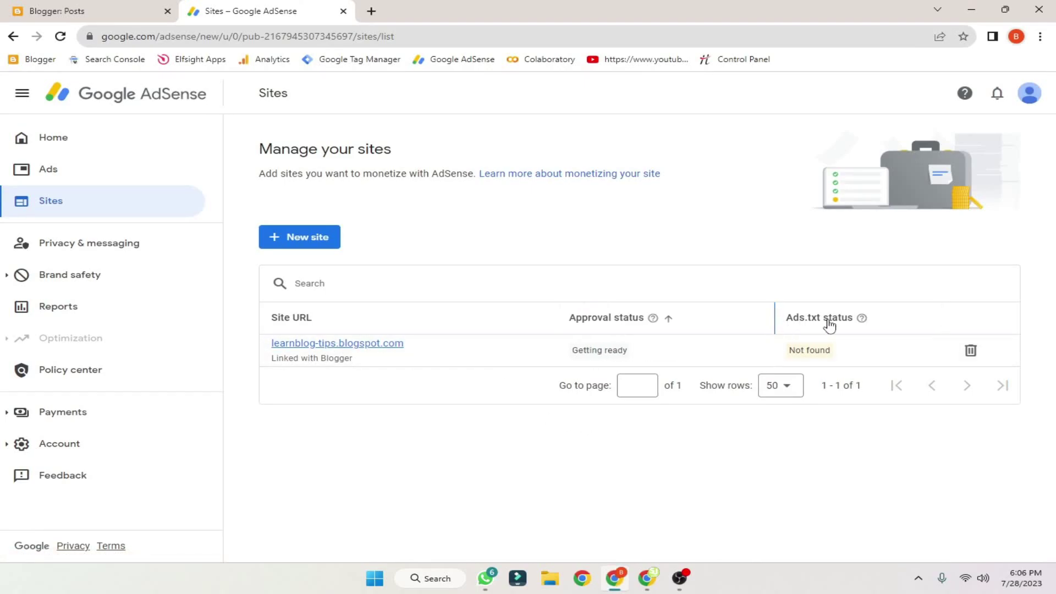
{"action": "left_click_drag", "start_coordinate": [834, 352], "coordinate": [775, 351]}
{"action": "left_click", "coordinate": [851, 427]}
{"action": "key", "text": "super+d"}
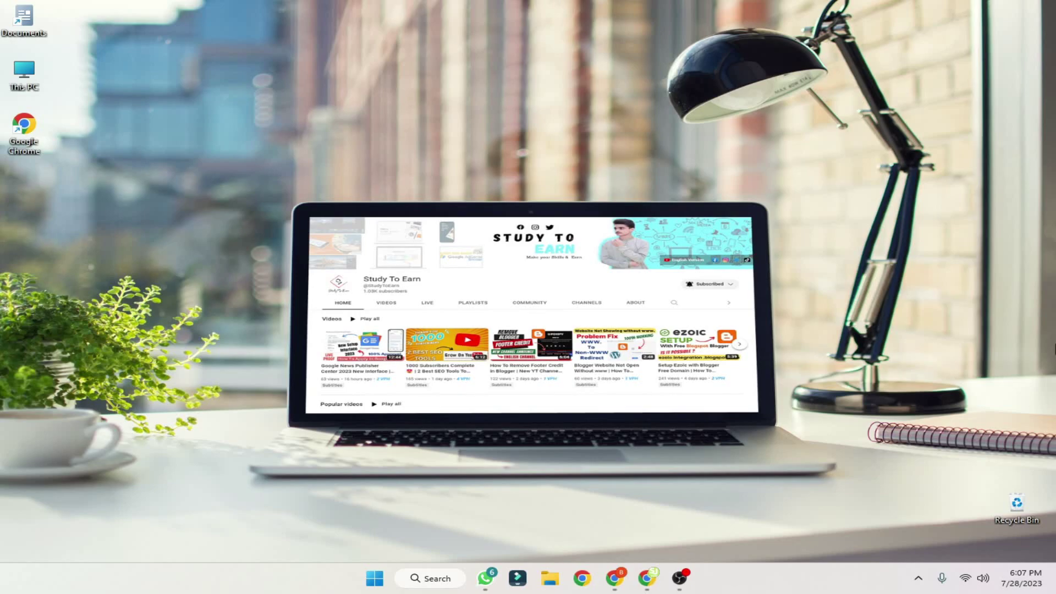
- Return to AdSense, view the details of learnblog-tips.blogspot.com and close them again
{"action": "left_click", "coordinate": [614, 578]}
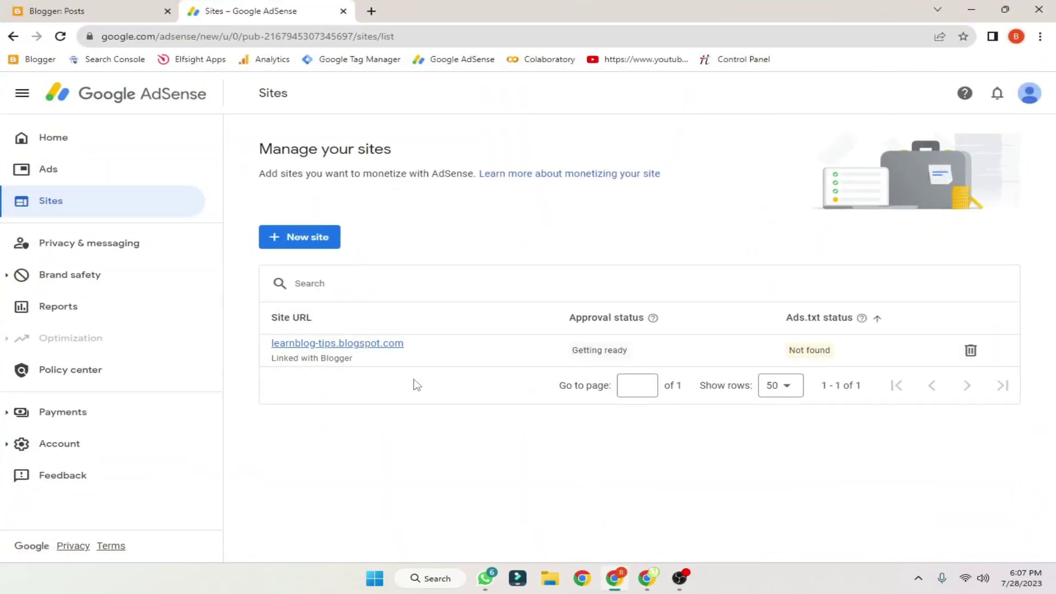
{"action": "left_click", "coordinate": [345, 345]}
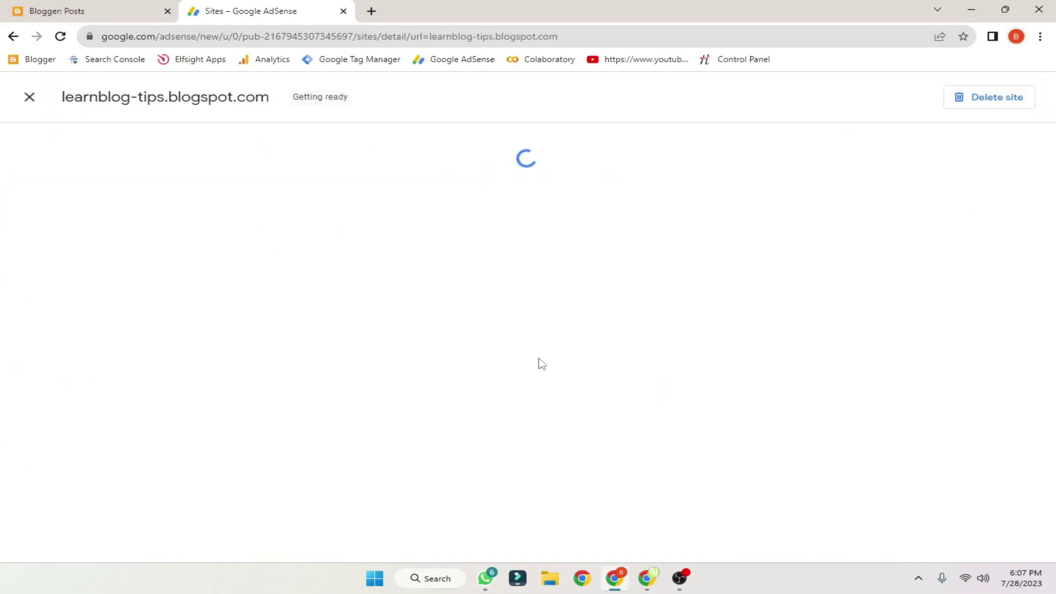
{"action": "left_click", "coordinate": [31, 98]}
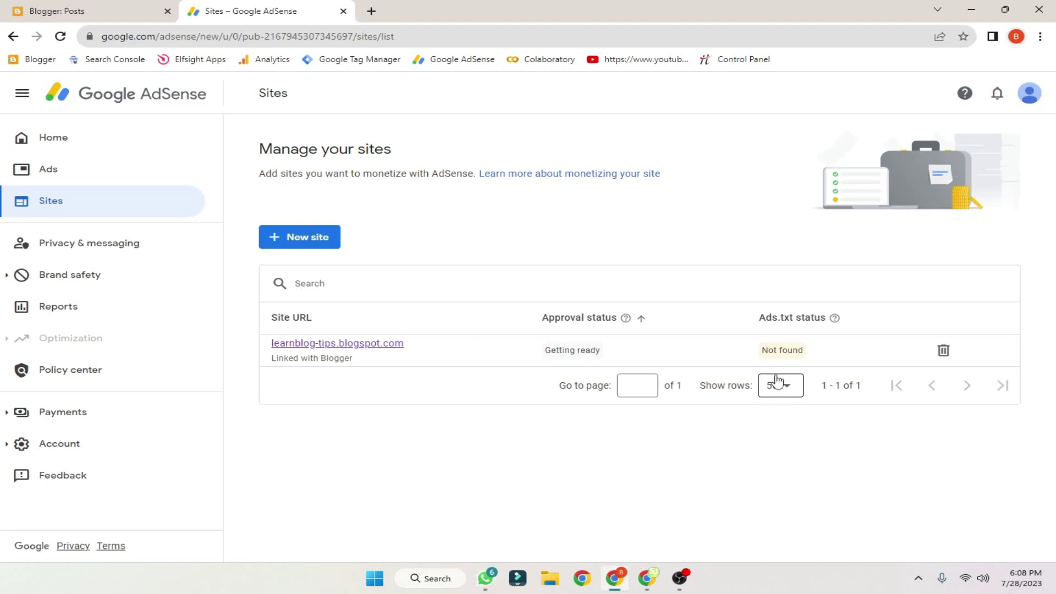
- Examine the site connection and review request sections in the details of learnblog-tips.blogspot.com, then return to the sites list
{"action": "left_click", "coordinate": [383, 344]}
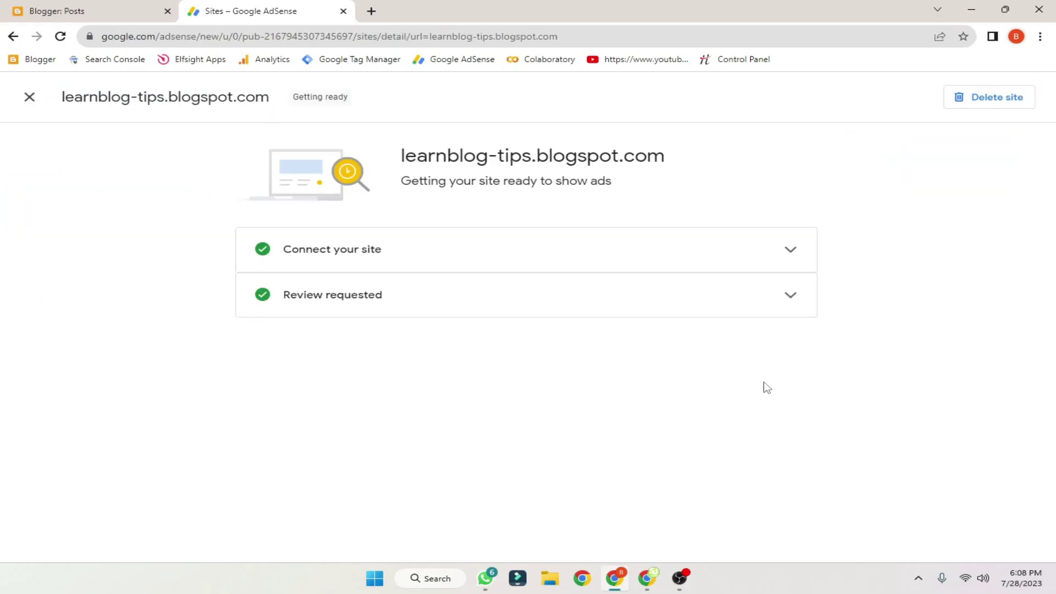
{"action": "left_click", "coordinate": [740, 257]}
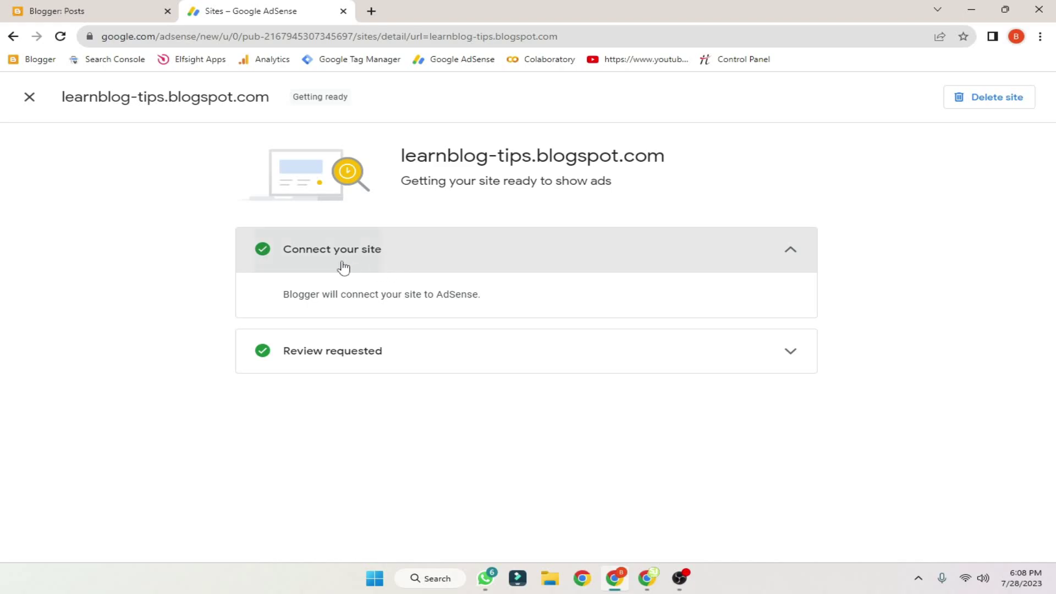
{"action": "left_click_drag", "start_coordinate": [251, 295], "coordinate": [494, 298]}
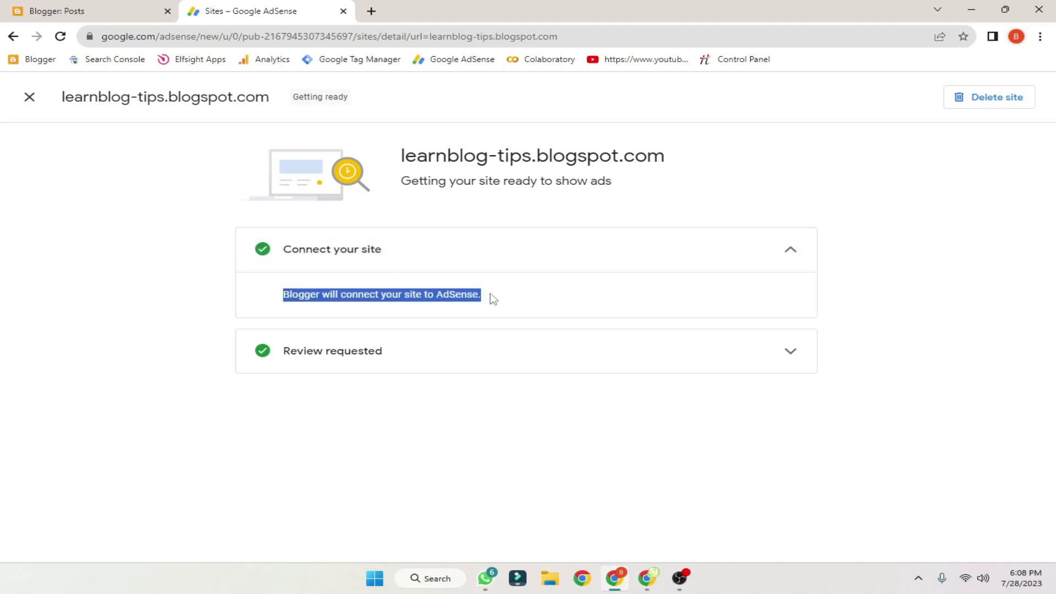
{"action": "left_click", "coordinate": [430, 367]}
{"action": "left_click_drag", "start_coordinate": [545, 410], "coordinate": [266, 407]}
{"action": "left_click", "coordinate": [266, 407]}
{"action": "left_click", "coordinate": [29, 98]}
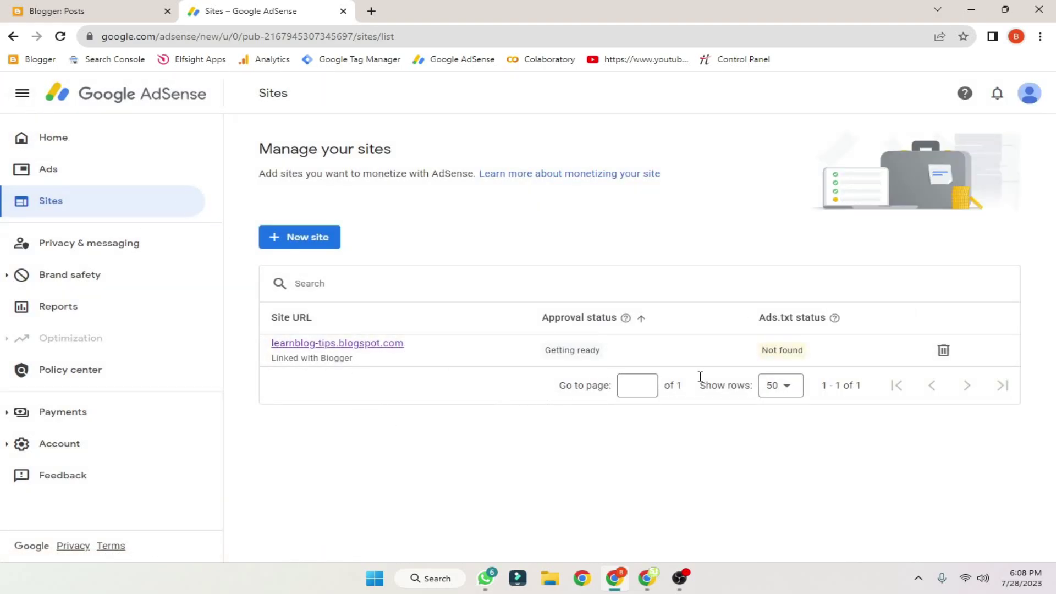
- Check the Ads.txt status value in the sites list for learnblog-tips.blogspot.com
{"action": "left_click_drag", "start_coordinate": [812, 360], "coordinate": [739, 352]}
{"action": "left_click", "coordinate": [757, 426]}
{"action": "left_click", "coordinate": [748, 454]}
{"action": "left_click_drag", "start_coordinate": [820, 358], "coordinate": [738, 398]}
{"action": "left_click", "coordinate": [758, 461]}
- Open the AdSense Home page and examine the Payments card for the state of the payment information
{"action": "left_click", "coordinate": [153, 145]}
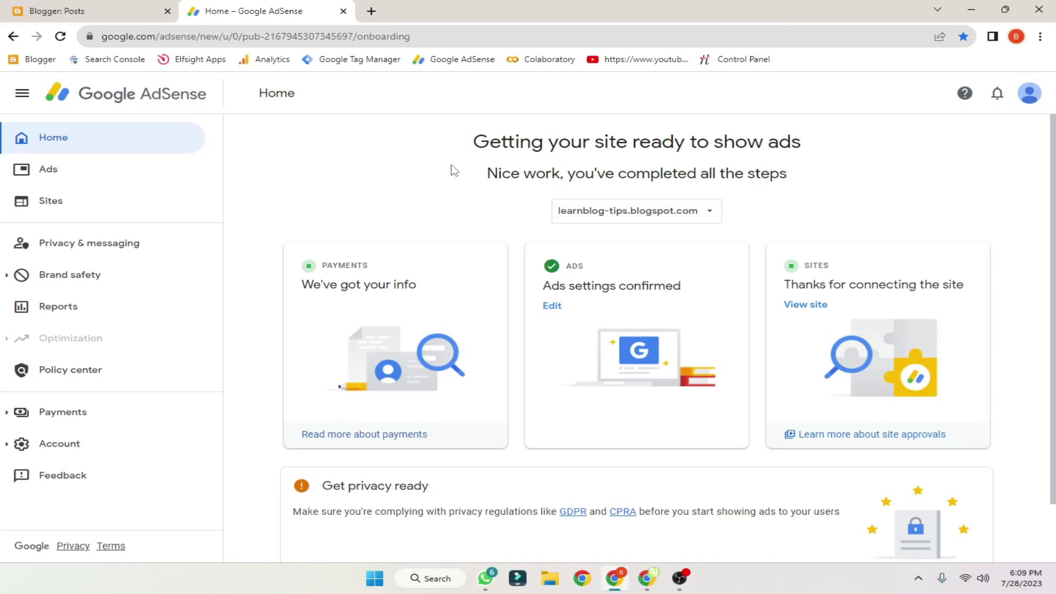
{"action": "left_click_drag", "start_coordinate": [443, 285], "coordinate": [300, 284]}
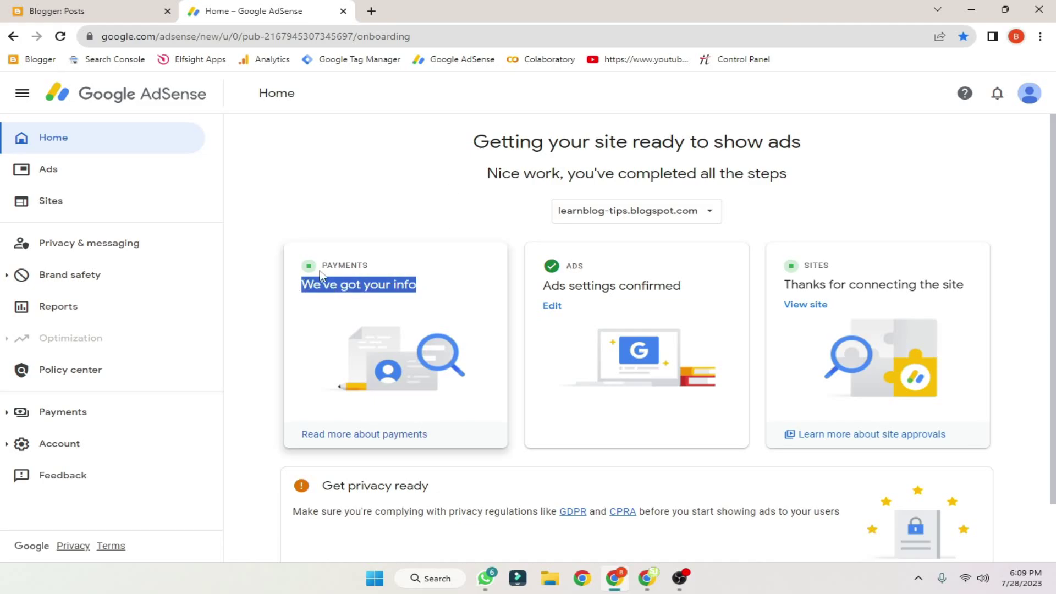
{"action": "left_click", "coordinate": [425, 240]}
{"action": "left_click_drag", "start_coordinate": [370, 265], "coordinate": [321, 265]}
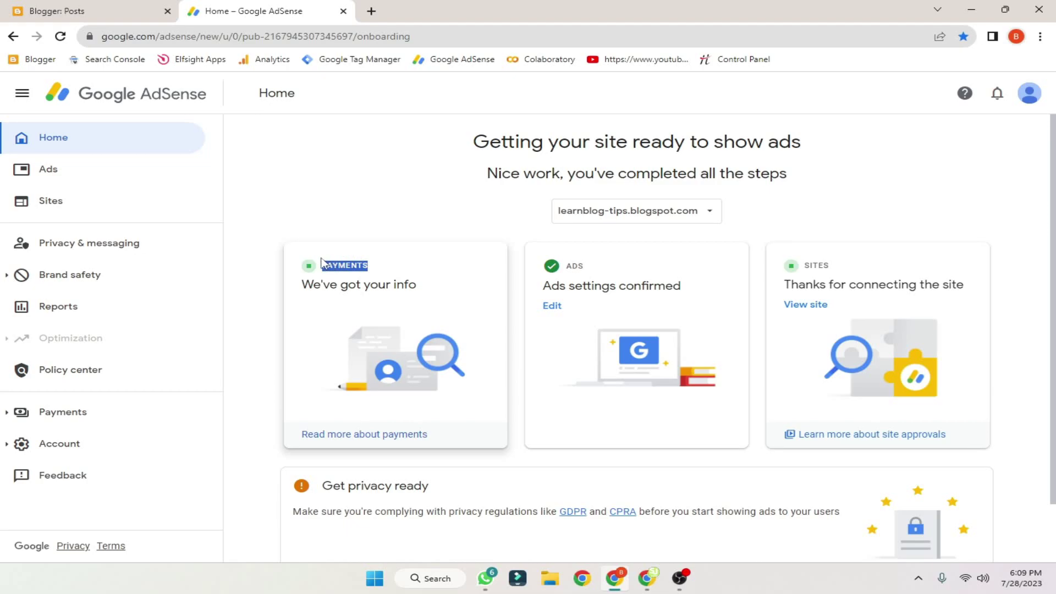
{"action": "left_click", "coordinate": [376, 209]}
{"action": "left_click_drag", "start_coordinate": [376, 268], "coordinate": [326, 248]}
{"action": "left_click", "coordinate": [355, 233]}
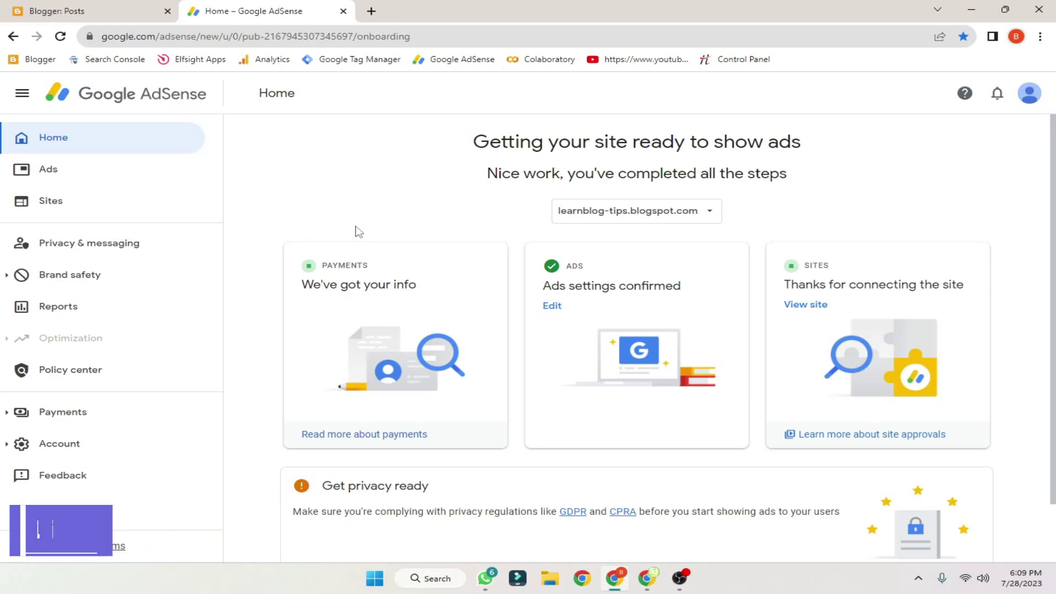
{"action": "left_click_drag", "start_coordinate": [319, 269], "coordinate": [388, 269]}
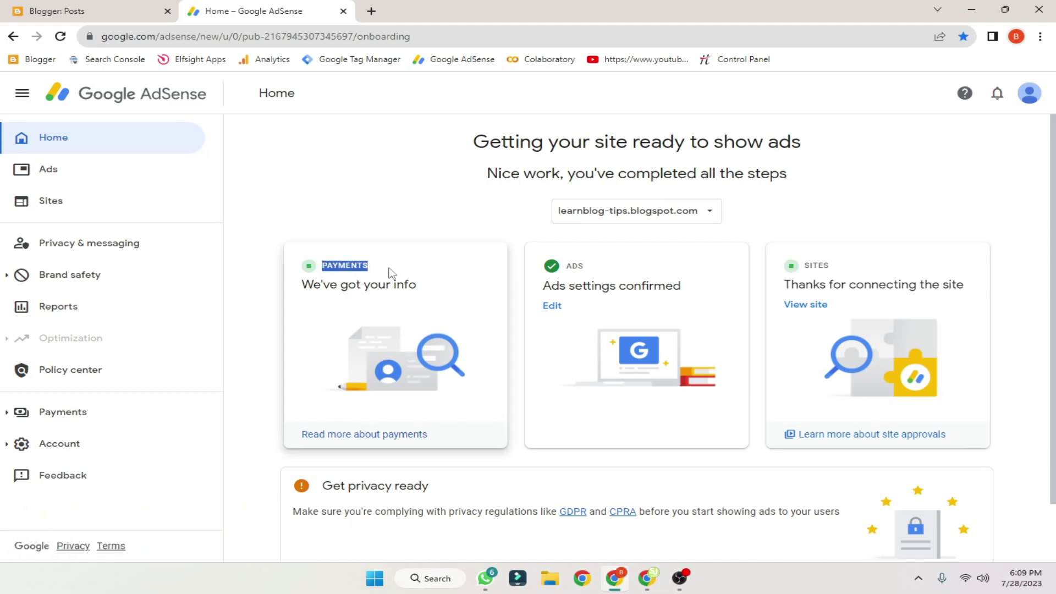
{"action": "left_click", "coordinate": [425, 229]}
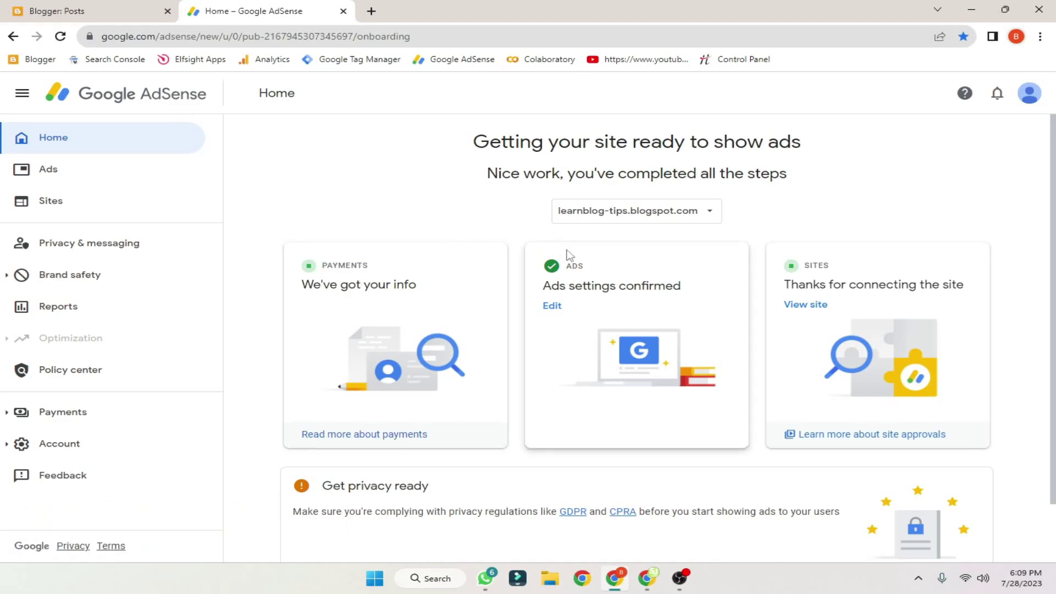
- Compare the Ads and Sites onboarding cards with the Payments card on the AdSense Home page
{"action": "left_click_drag", "start_coordinate": [572, 266], "coordinate": [511, 272]}
{"action": "left_click", "coordinate": [491, 228]}
{"action": "left_click_drag", "start_coordinate": [949, 285], "coordinate": [754, 287]}
{"action": "left_click", "coordinate": [542, 225]}
{"action": "left_click_drag", "start_coordinate": [365, 266], "coordinate": [287, 264]}
{"action": "left_click", "coordinate": [390, 281]}
{"action": "left_click_drag", "start_coordinate": [360, 283], "coordinate": [302, 283]}
{"action": "left_click", "coordinate": [444, 288]}
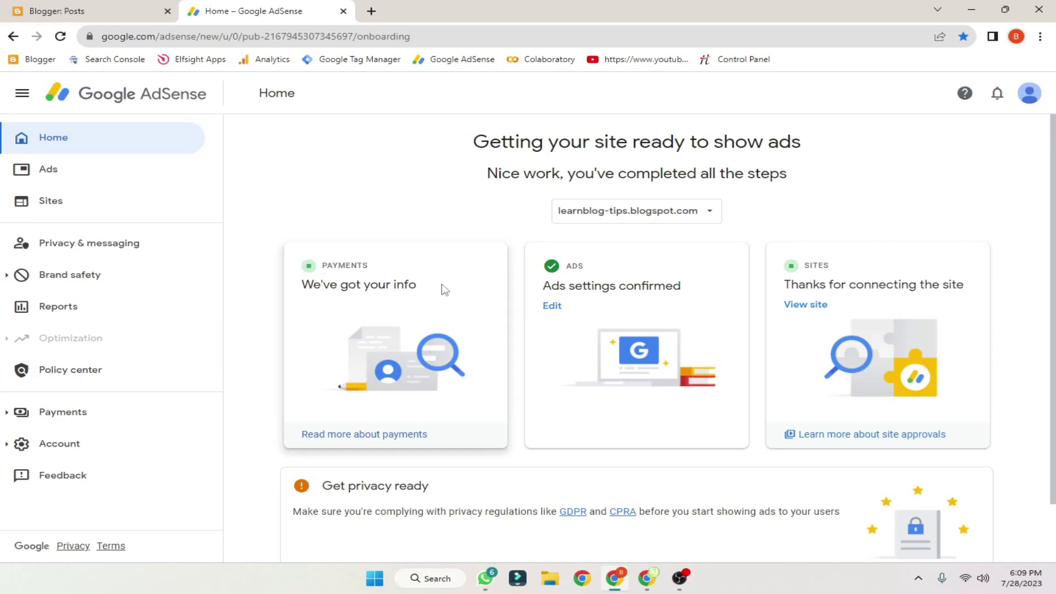
- Open the Ads page and examine the Auto ads status of learnblog-tips.blogspot.com and the automatic ad placement section
{"action": "left_click", "coordinate": [72, 183]}
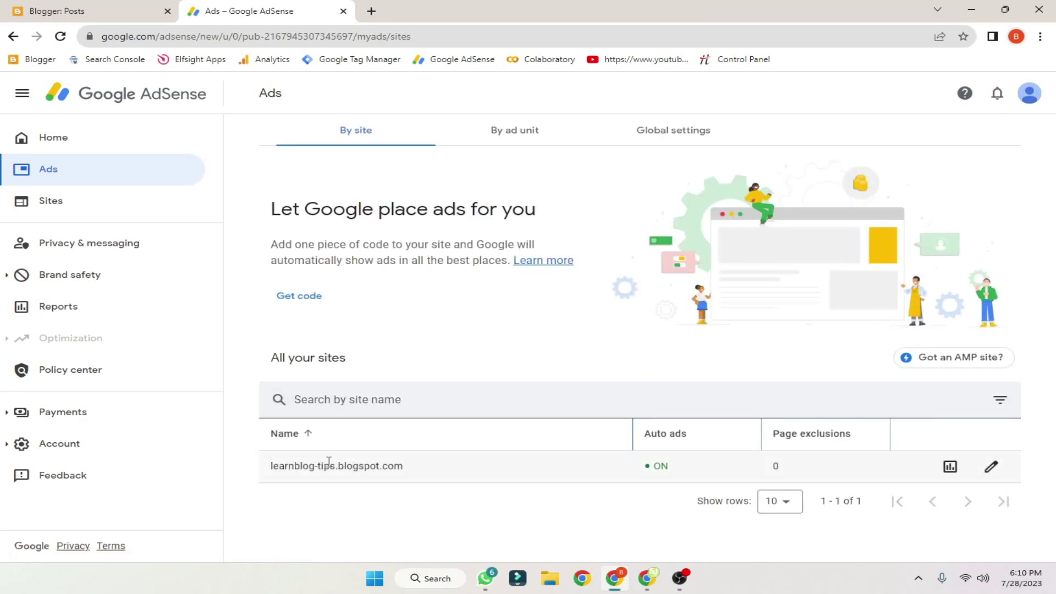
{"action": "left_click_drag", "start_coordinate": [413, 472], "coordinate": [274, 474]}
{"action": "left_click", "coordinate": [644, 468]}
{"action": "left_click_drag", "start_coordinate": [643, 469], "coordinate": [698, 472]}
{"action": "left_click", "coordinate": [659, 487]}
{"action": "left_click_drag", "start_coordinate": [266, 216], "coordinate": [474, 212]}
{"action": "left_click", "coordinate": [569, 228]}
{"action": "left_click_drag", "start_coordinate": [570, 223], "coordinate": [282, 212]}
{"action": "left_click", "coordinate": [313, 212]}
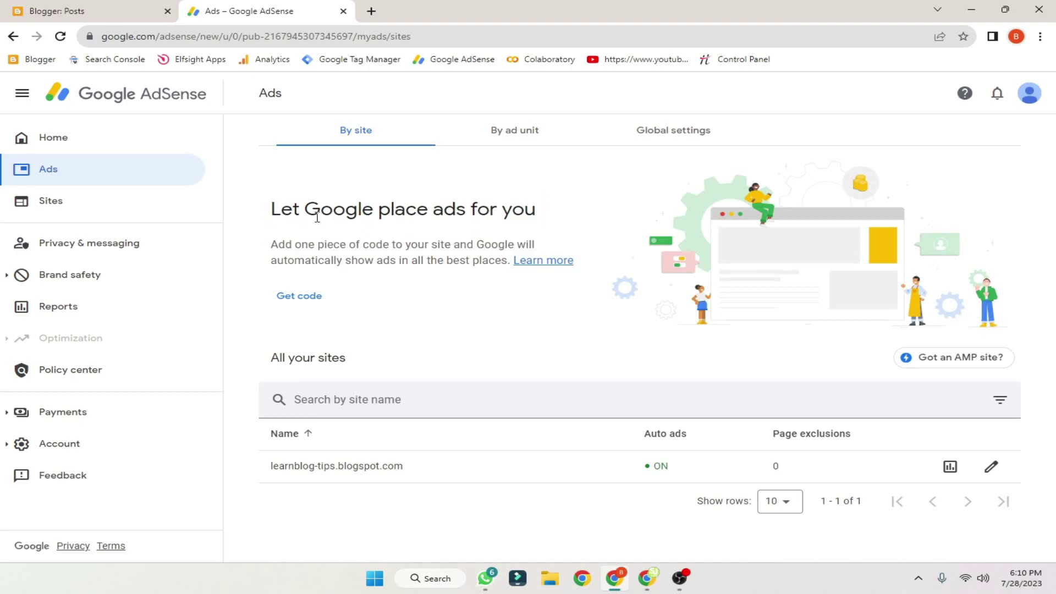
- Get the Auto ads code for the site, copy the AdSense snippet and close the code dialog
{"action": "left_click", "coordinate": [305, 306]}
{"action": "left_click_drag", "start_coordinate": [421, 283], "coordinate": [193, 272]}
{"action": "left_click_drag", "start_coordinate": [417, 285], "coordinate": [195, 271]}
{"action": "left_click", "coordinate": [286, 311]}
{"action": "left_click", "coordinate": [210, 316]}
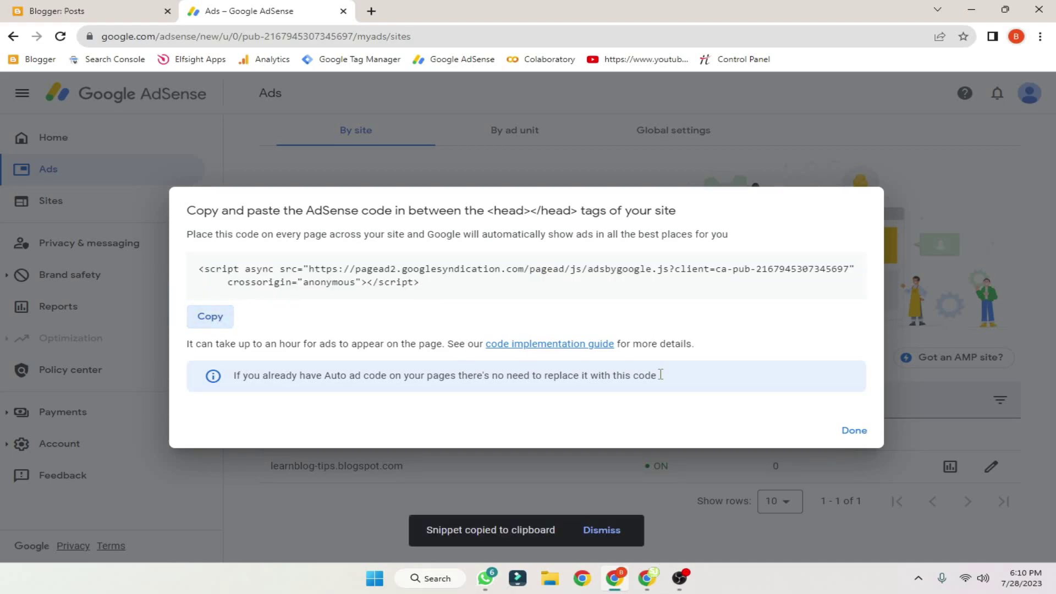
{"action": "left_click", "coordinate": [852, 430]}
- Switch to Blogger and open the HTML code of the Learn Blog Tips theme for editing
{"action": "left_click", "coordinate": [113, 14]}
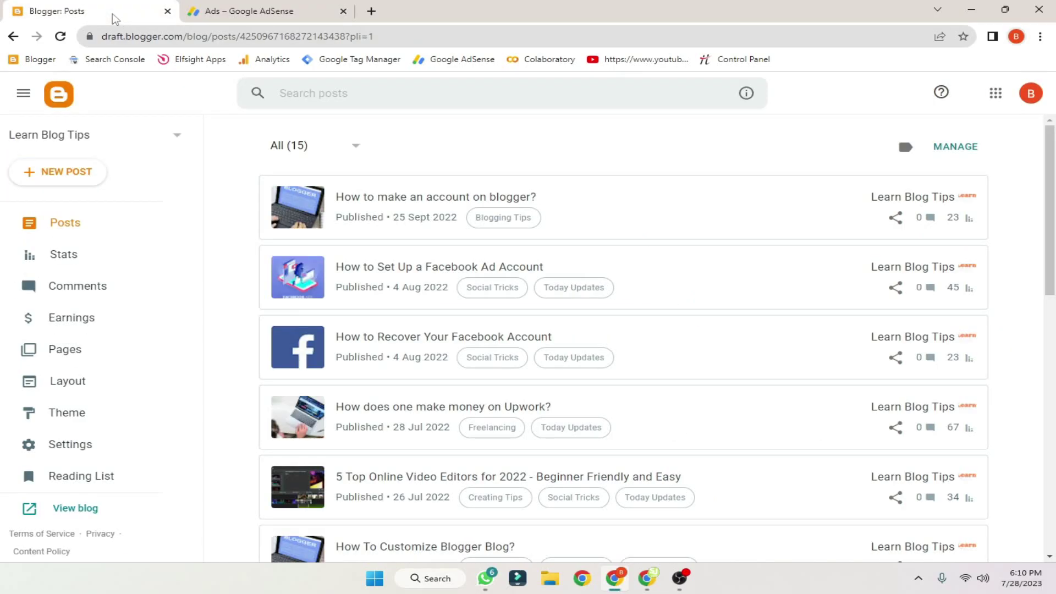
{"action": "left_click", "coordinate": [109, 423]}
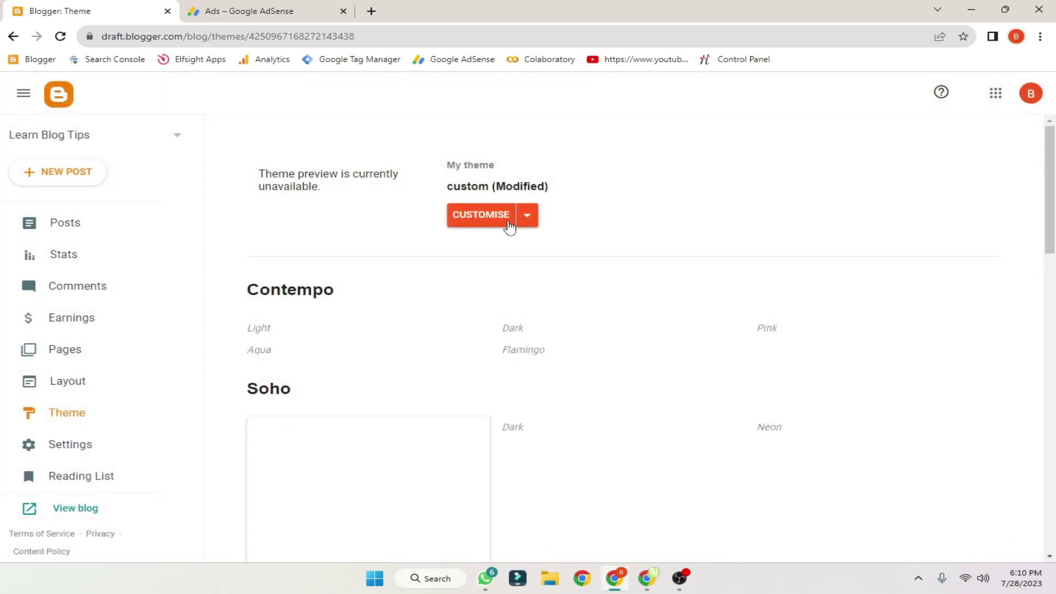
{"action": "left_click", "coordinate": [526, 219]}
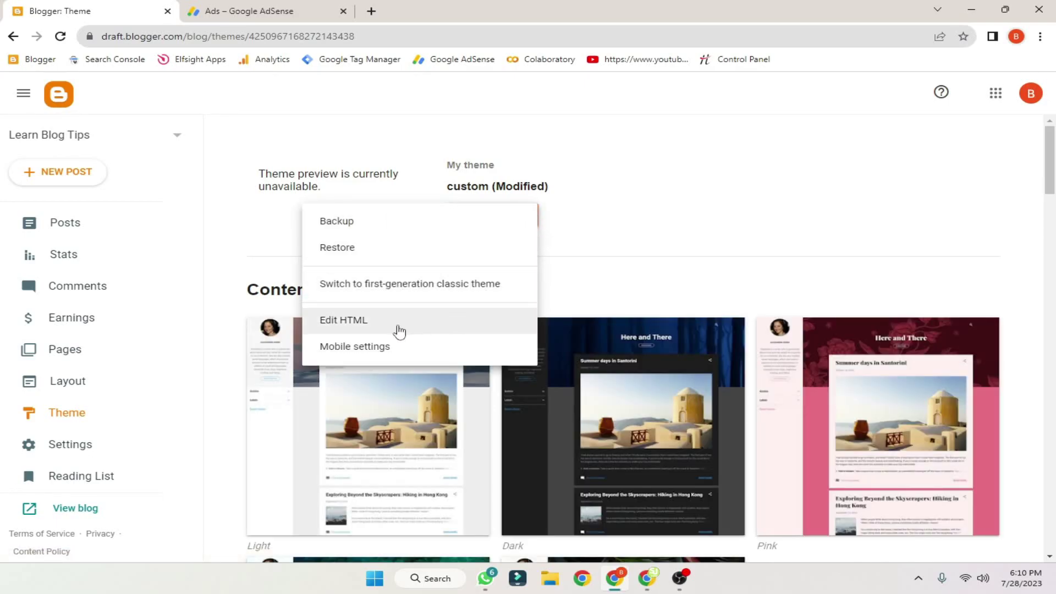
{"action": "left_click", "coordinate": [381, 327]}
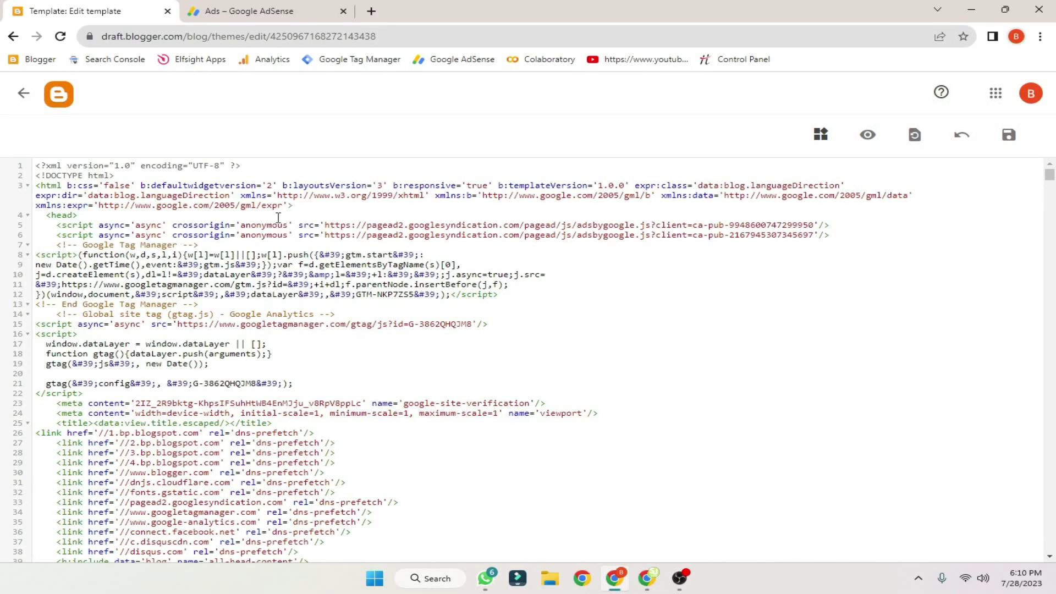
- Try pasting the AdSense code on a new line below the opening head tag, remove it and leave the HTML editor
{"action": "left_click_drag", "start_coordinate": [41, 215], "coordinate": [129, 215]}
{"action": "left_click", "coordinate": [138, 215]}
{"action": "key", "text": "Return"}
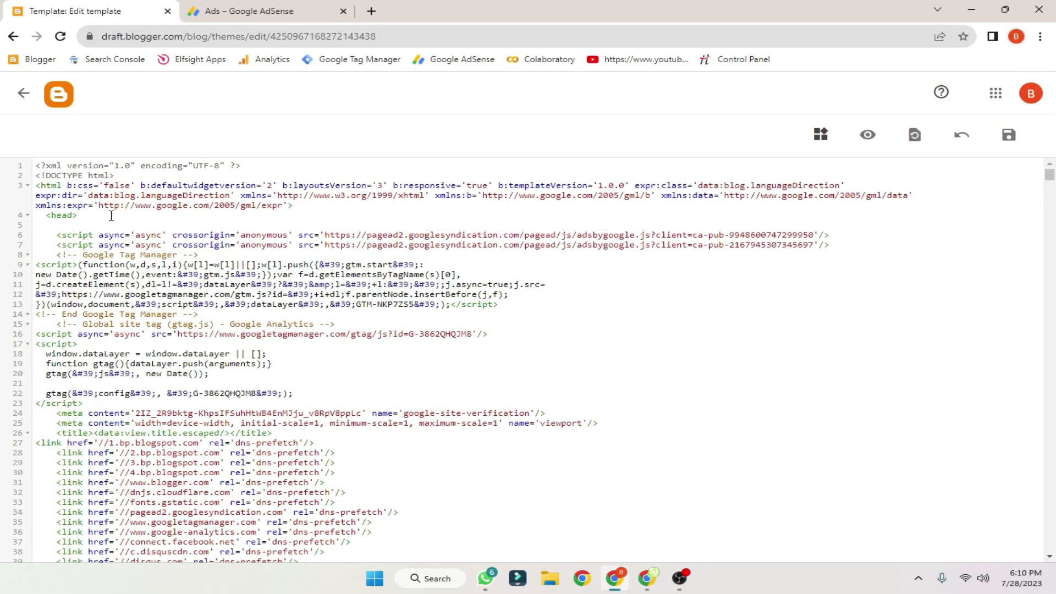
{"action": "key", "text": "ctrl+v"}
{"action": "left_click_drag", "start_coordinate": [278, 237], "coordinate": [36, 220]}
{"action": "key", "text": "BackSpace"}
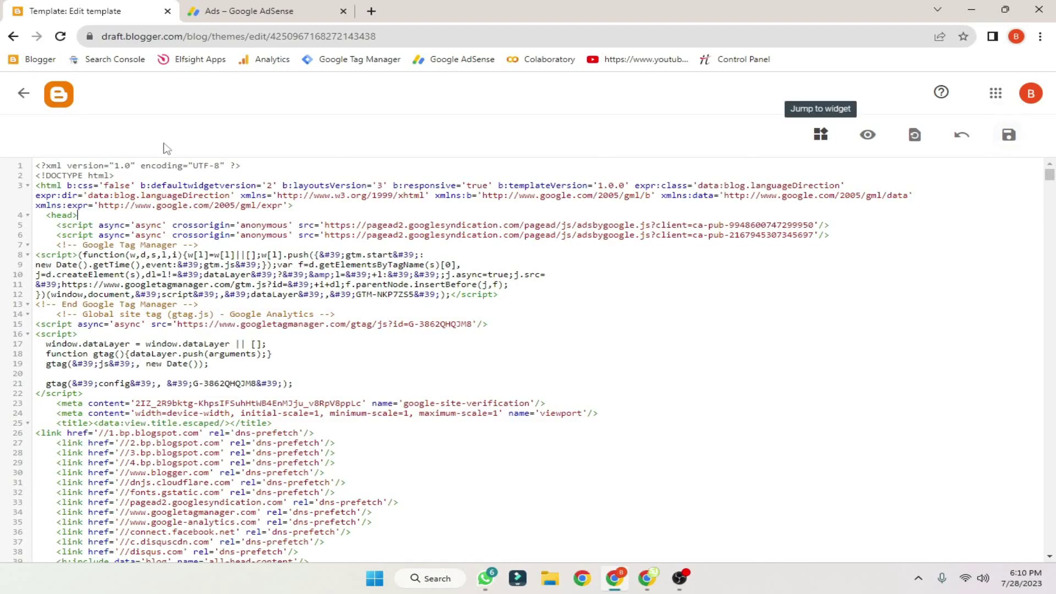
{"action": "left_click", "coordinate": [23, 93]}
{"action": "left_click", "coordinate": [598, 112]}
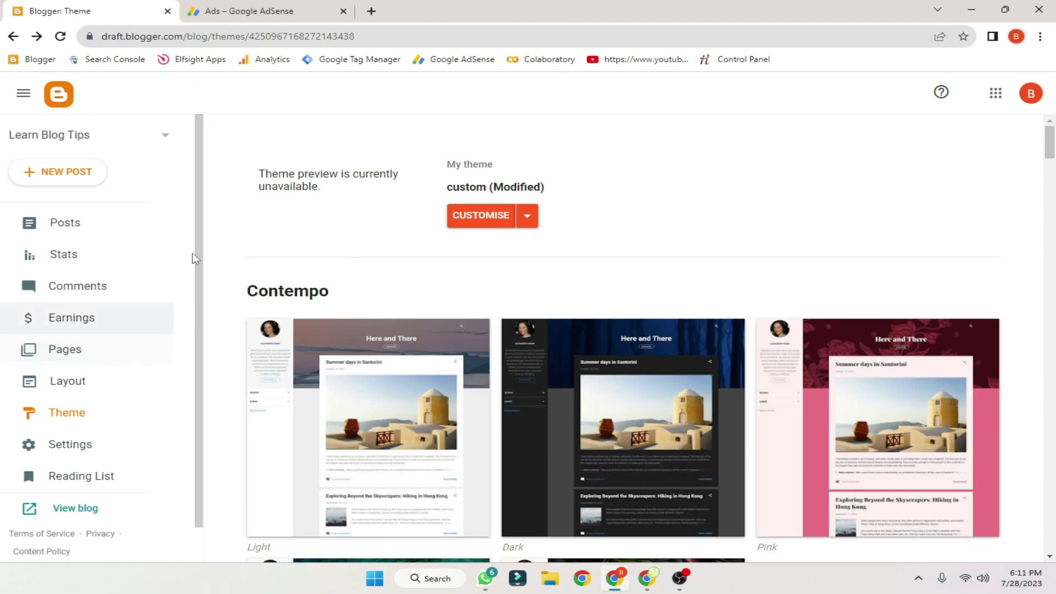
- Switch back to AdSense and recheck the Ads.txt status of learnblog-tips.blogspot.com in the sites list
{"action": "left_click", "coordinate": [264, 11]}
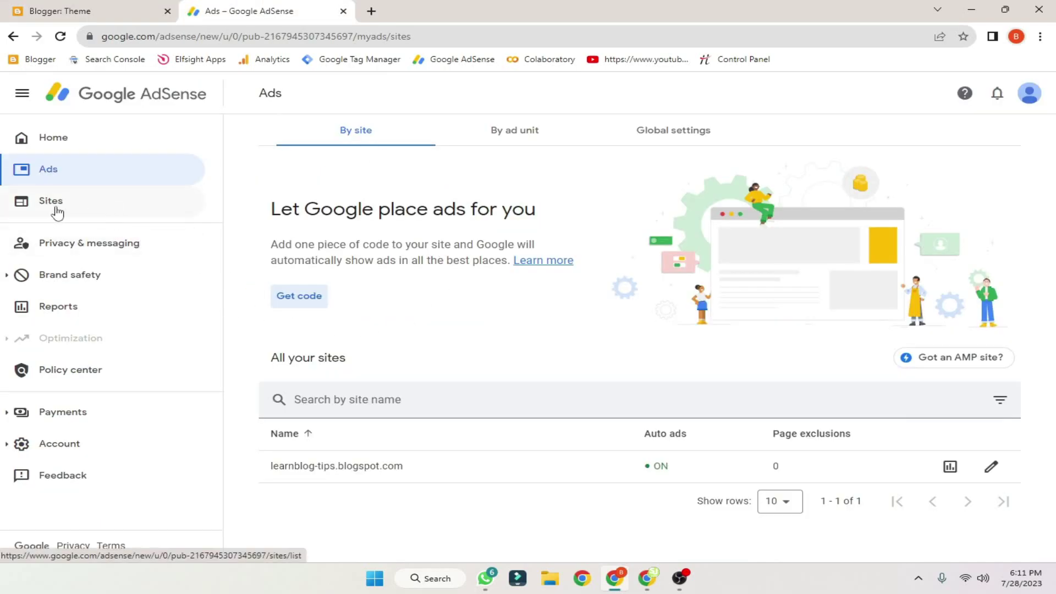
{"action": "left_click", "coordinate": [127, 213]}
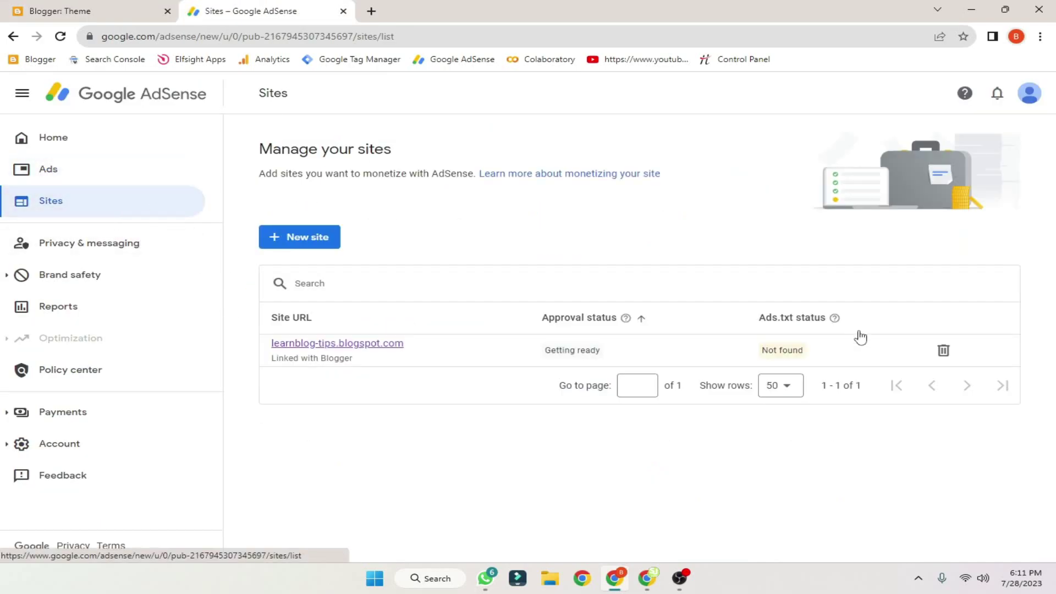
{"action": "left_click_drag", "start_coordinate": [816, 361], "coordinate": [769, 355]}
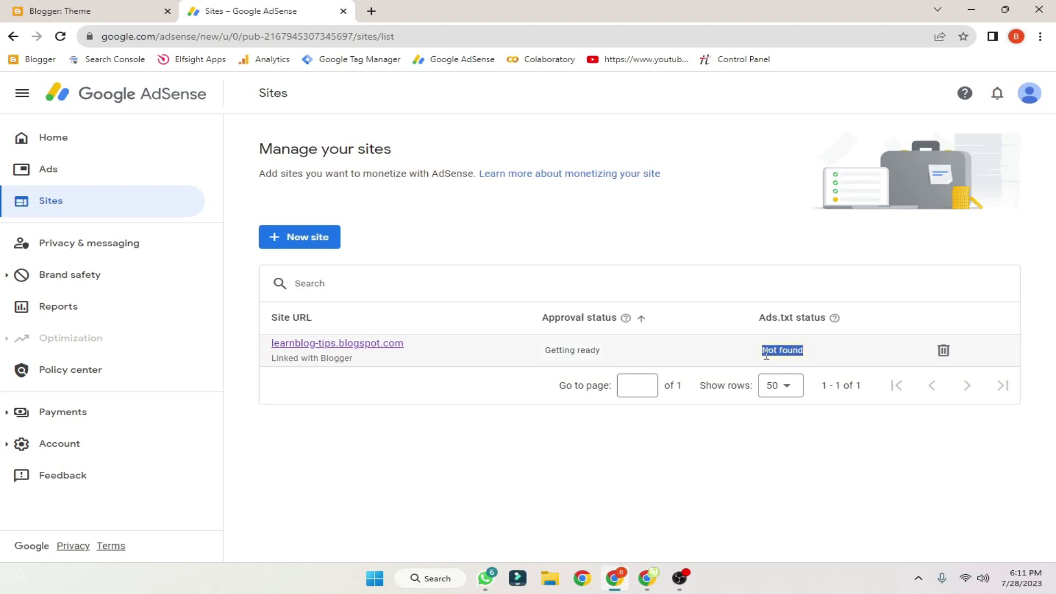
{"action": "left_click", "coordinate": [778, 452]}
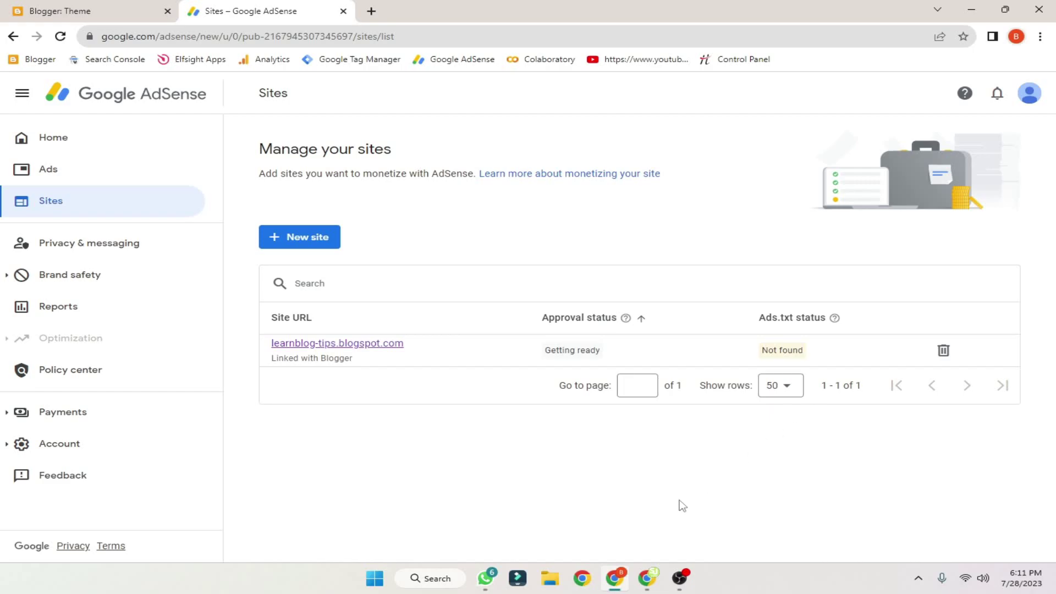
- Switch to the other AdSense account's window and check the Ads.txt statuses of sonerijobs.com and openuitool.com
{"action": "left_click", "coordinate": [659, 575]}
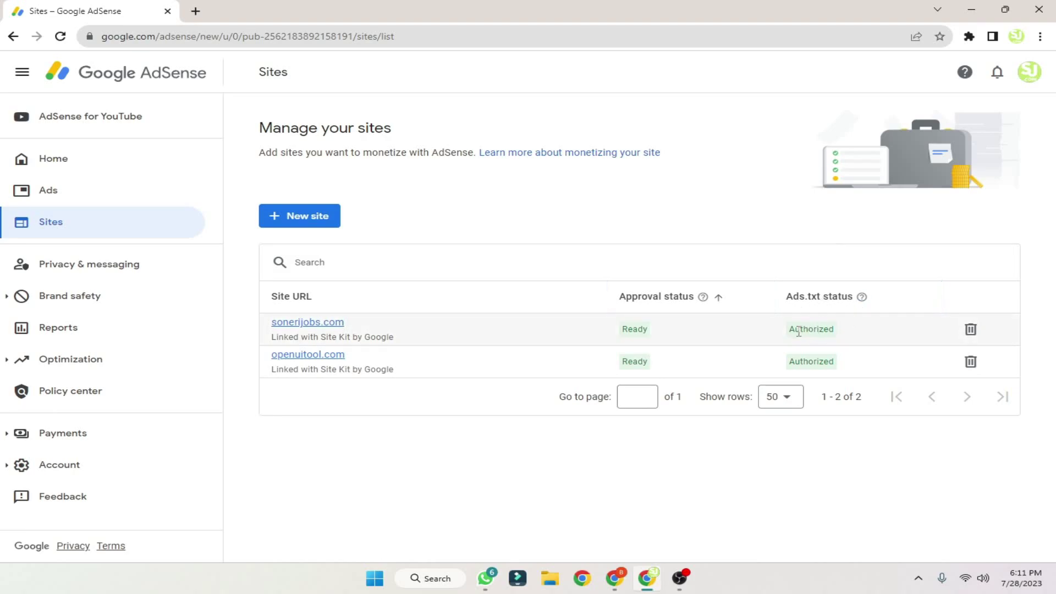
{"action": "left_click_drag", "start_coordinate": [837, 332], "coordinate": [784, 337]}
{"action": "left_click_drag", "start_coordinate": [836, 361], "coordinate": [792, 358]}
{"action": "left_click", "coordinate": [825, 427]}
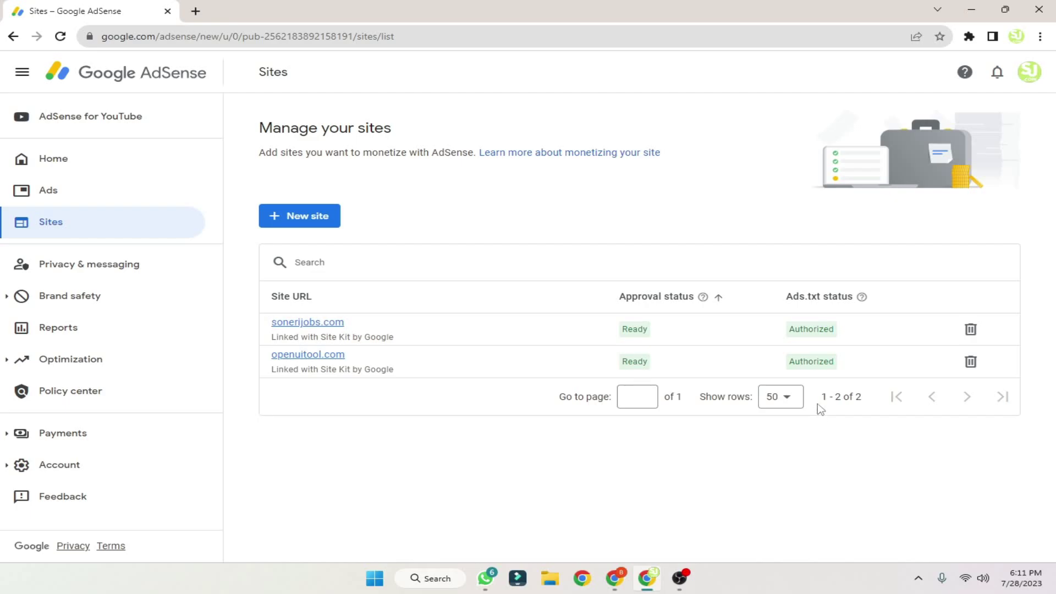
- Return to the first AdSense account and compare the Ads.txt status shown for learnblog-tips.blogspot.com
{"action": "left_click", "coordinate": [610, 584]}
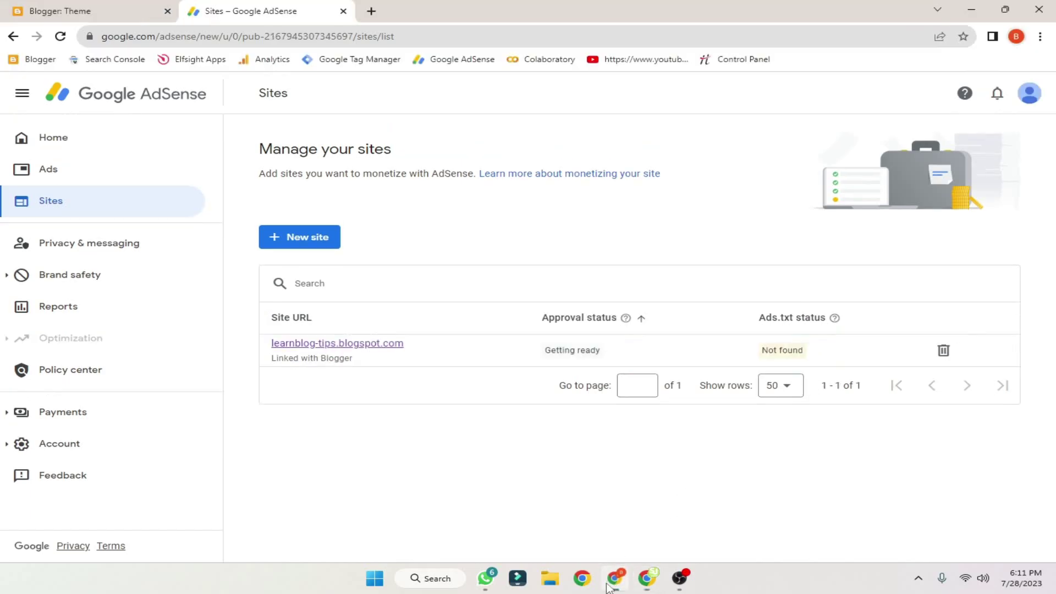
{"action": "left_click_drag", "start_coordinate": [822, 360], "coordinate": [759, 355]}
{"action": "left_click", "coordinate": [770, 444]}
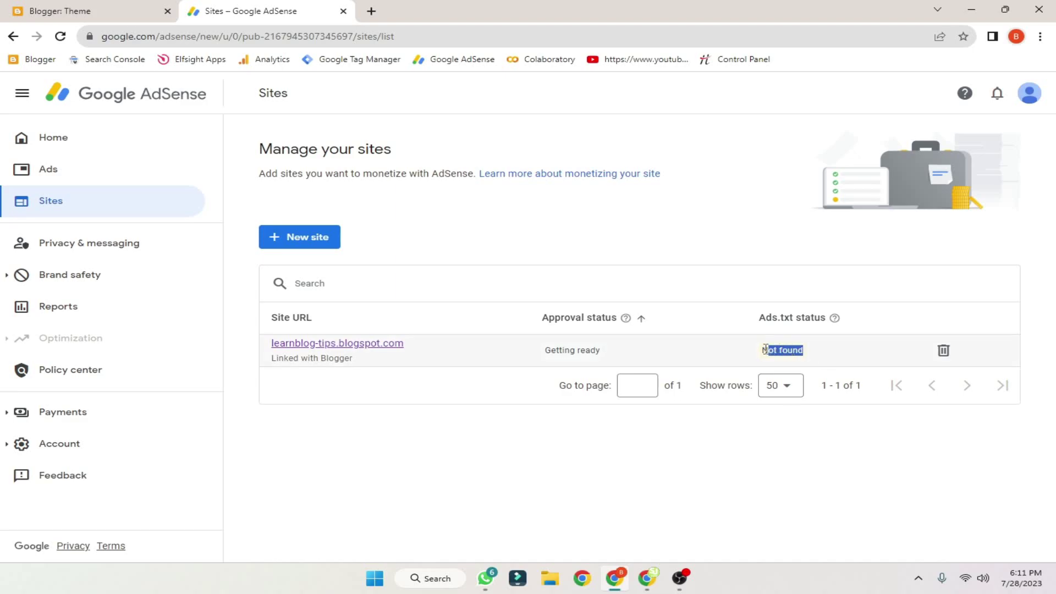
- Examine the Ads.txt status and approval status of learnblog-tips.blogspot.com in the AdSense sites list
{"action": "left_click", "coordinate": [777, 462]}
{"action": "mouse_move", "coordinate": [811, 354]}
{"action": "left_mouse_down"}
{"action": "mouse_move", "coordinate": [761, 353]}
{"action": "mouse_move", "coordinate": [821, 357]}
{"action": "left_mouse_up"}
{"action": "left_click", "coordinate": [764, 406]}
{"action": "left_click", "coordinate": [798, 441]}
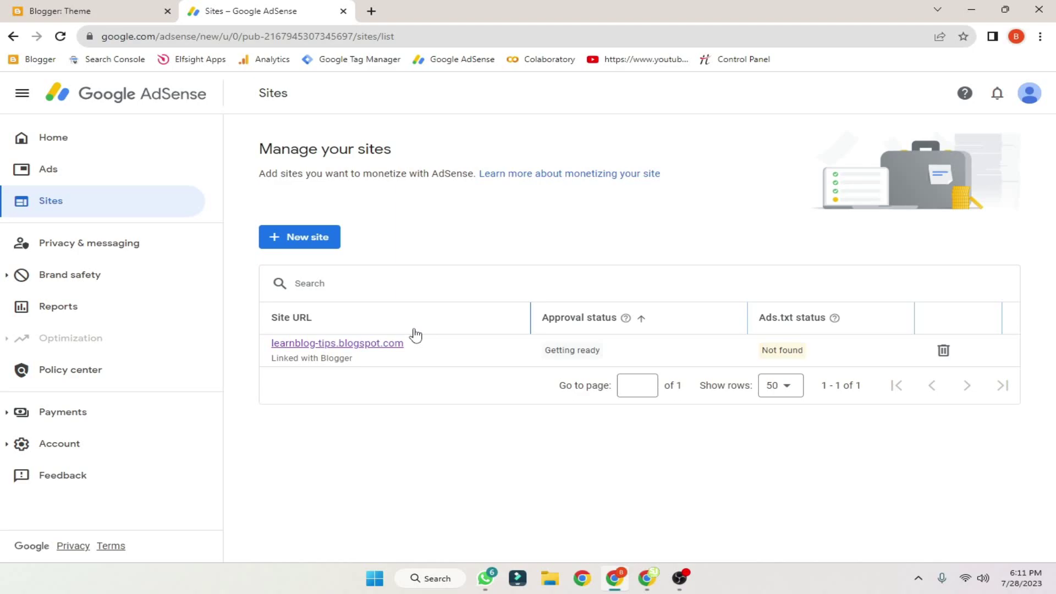
{"action": "left_click_drag", "start_coordinate": [810, 352], "coordinate": [740, 354]}
{"action": "left_click", "coordinate": [739, 420]}
{"action": "left_click_drag", "start_coordinate": [849, 347], "coordinate": [761, 354]}
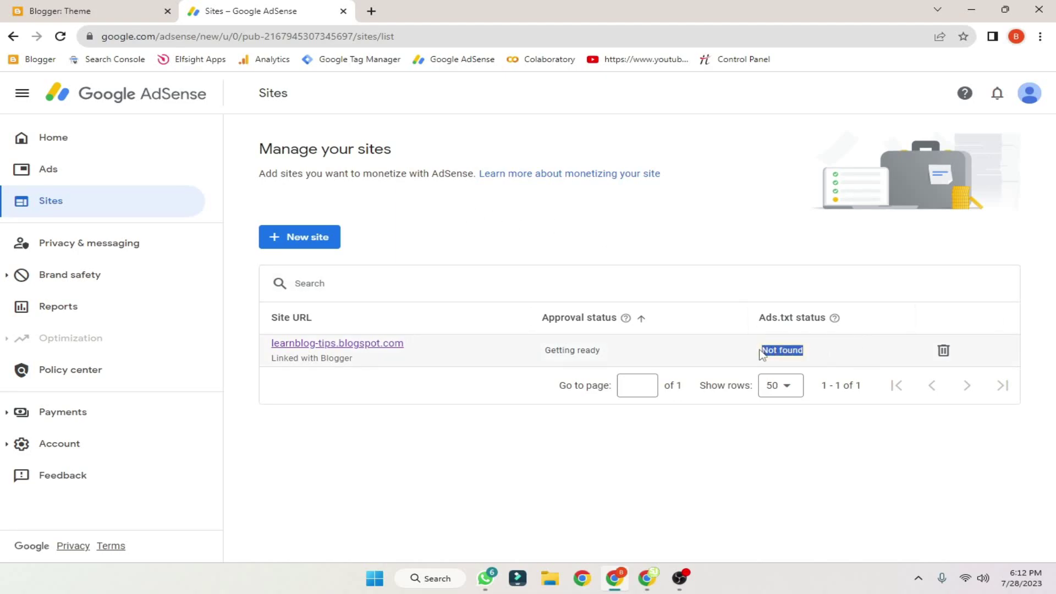
{"action": "left_click", "coordinate": [772, 452]}
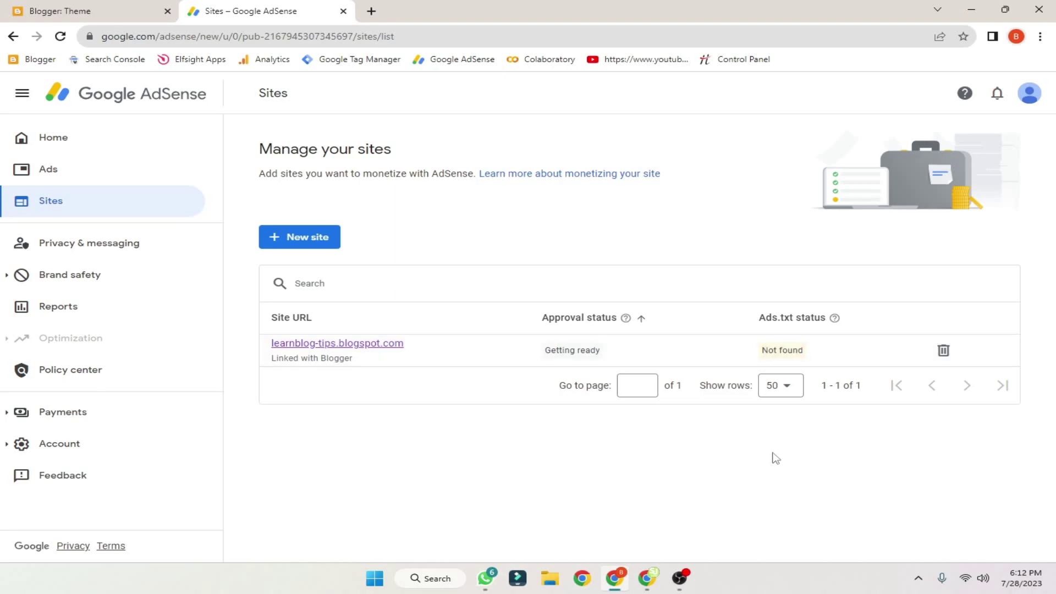
{"action": "left_click_drag", "start_coordinate": [603, 358], "coordinate": [497, 346]}
{"action": "left_click", "coordinate": [533, 446]}
- Look at the site statuses in the other AdSense account's window, and return to compare the Ads.txt status of learnblog-tips.blogspot.com
{"action": "left_click", "coordinate": [647, 577]}
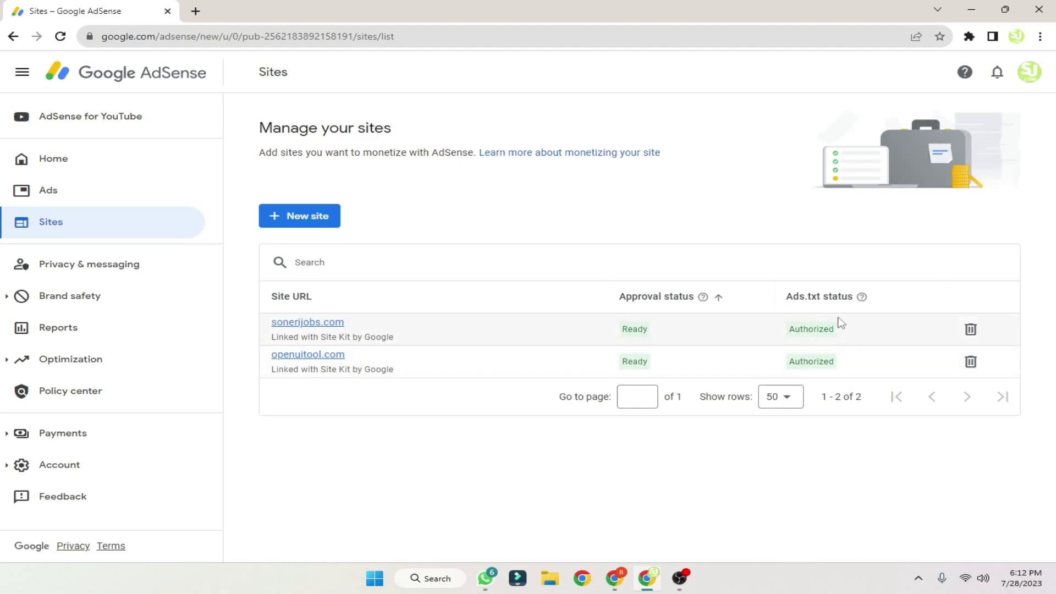
{"action": "left_click", "coordinate": [614, 579]}
{"action": "left_click_drag", "start_coordinate": [807, 356], "coordinate": [767, 374]}
{"action": "left_click", "coordinate": [791, 433]}
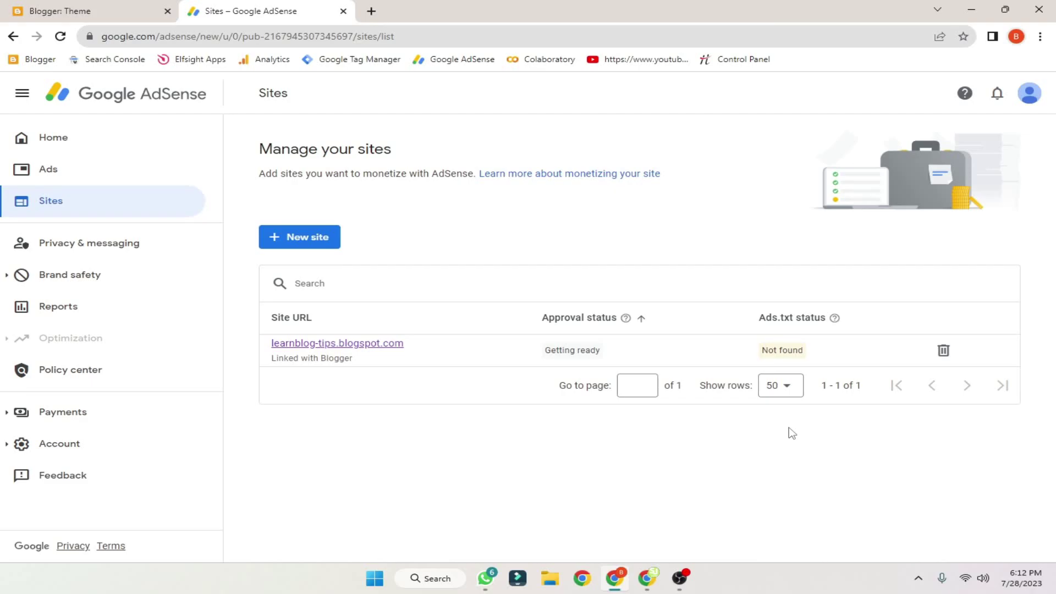
- Display the AdSense code for the site from the Ads page, glance at the Blogger theme page and return to the code
{"action": "left_click", "coordinate": [109, 175]}
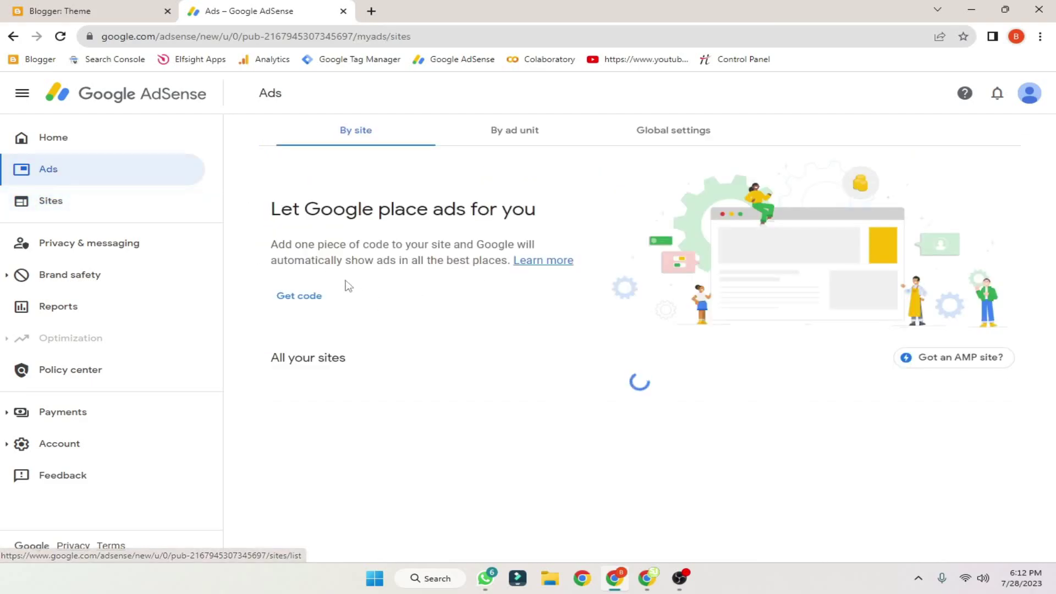
{"action": "left_click", "coordinate": [286, 297]}
{"action": "left_click_drag", "start_coordinate": [420, 283], "coordinate": [184, 278]}
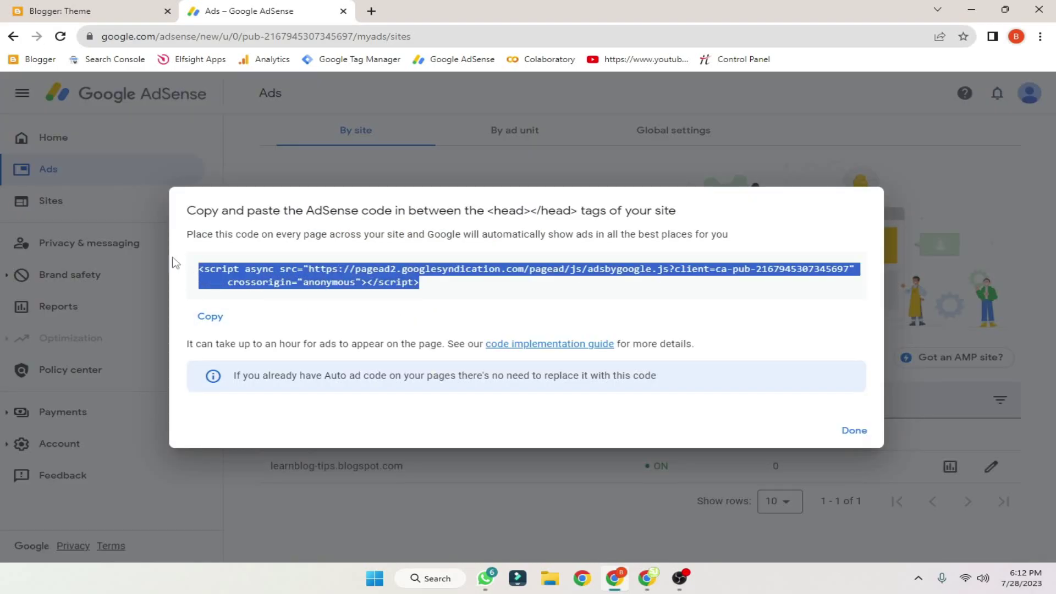
{"action": "left_click", "coordinate": [83, 11]}
{"action": "left_click", "coordinate": [224, 6]}
{"action": "left_click", "coordinate": [428, 300]}
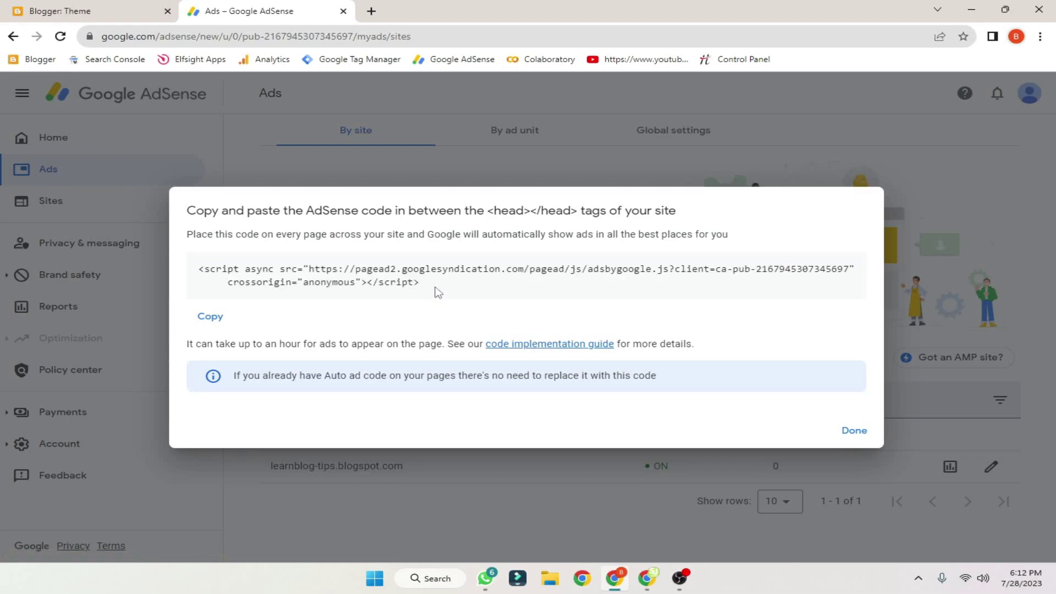
- Review the full AdSense script snippet meant for the head tags and close the code dialog
{"action": "left_click_drag", "start_coordinate": [443, 302], "coordinate": [193, 267]}
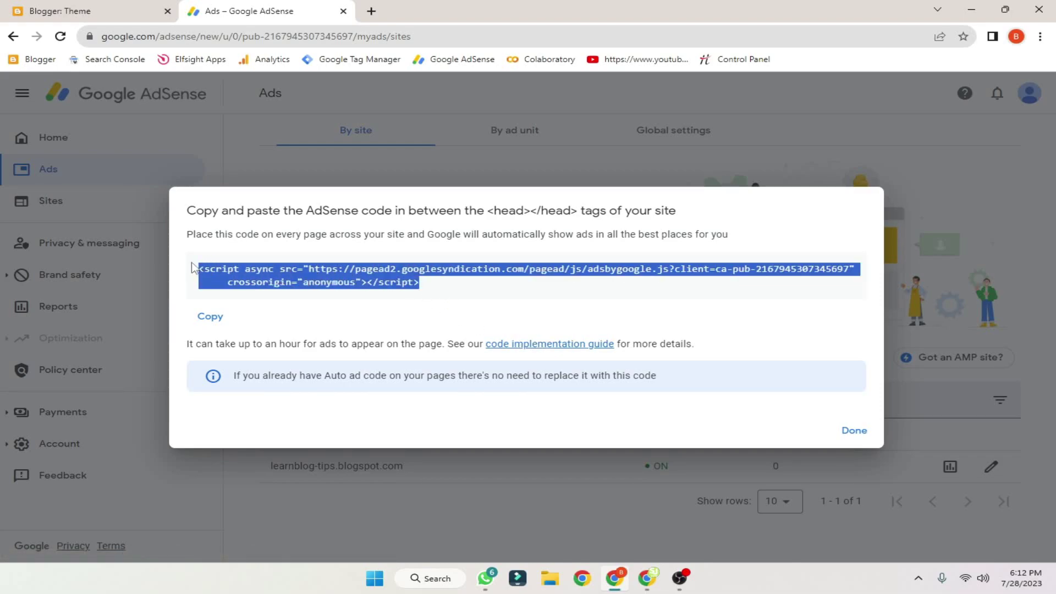
{"action": "left_click", "coordinate": [428, 315]}
{"action": "left_click_drag", "start_coordinate": [433, 300], "coordinate": [196, 268]}
{"action": "left_click", "coordinate": [525, 325]}
{"action": "left_click", "coordinate": [846, 433]}
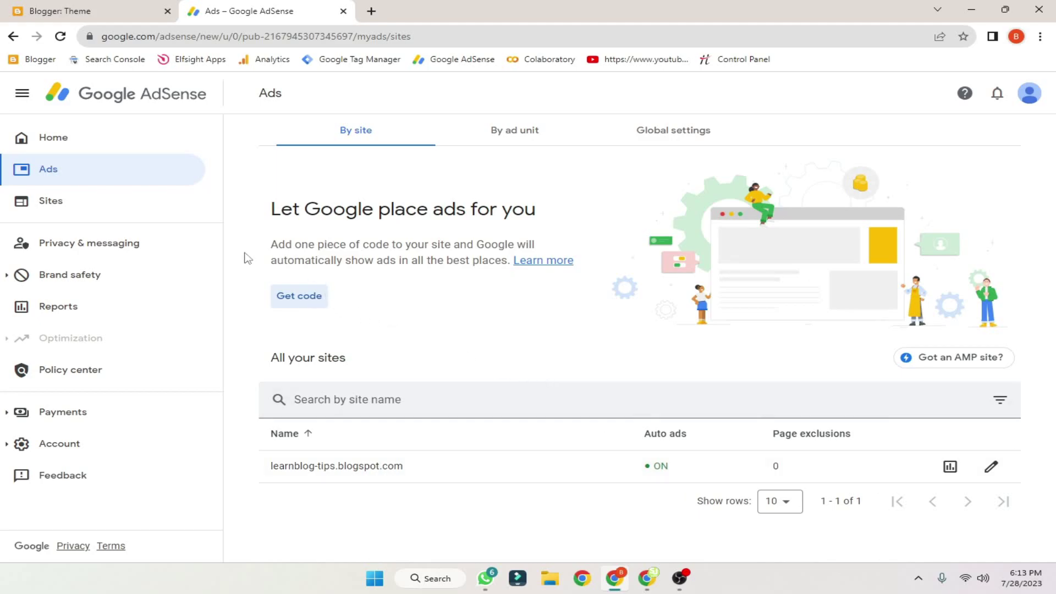
- View the details of learnblog-tips.blogspot.com from the sites list, and return to the list to recheck its Ads.txt status
{"action": "left_click", "coordinate": [130, 201]}
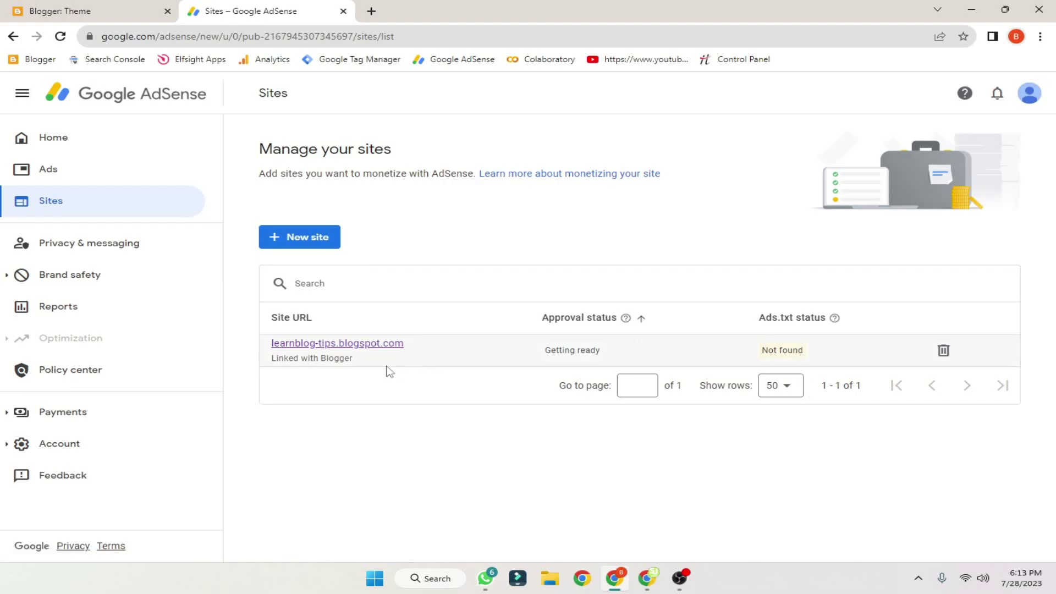
{"action": "left_click", "coordinate": [371, 342]}
{"action": "left_click", "coordinate": [528, 300]}
{"action": "left_click", "coordinate": [582, 258]}
{"action": "left_click", "coordinate": [592, 352]}
{"action": "left_click", "coordinate": [28, 98]}
{"action": "left_click_drag", "start_coordinate": [866, 359], "coordinate": [754, 359]}
{"action": "left_click", "coordinate": [790, 439]}
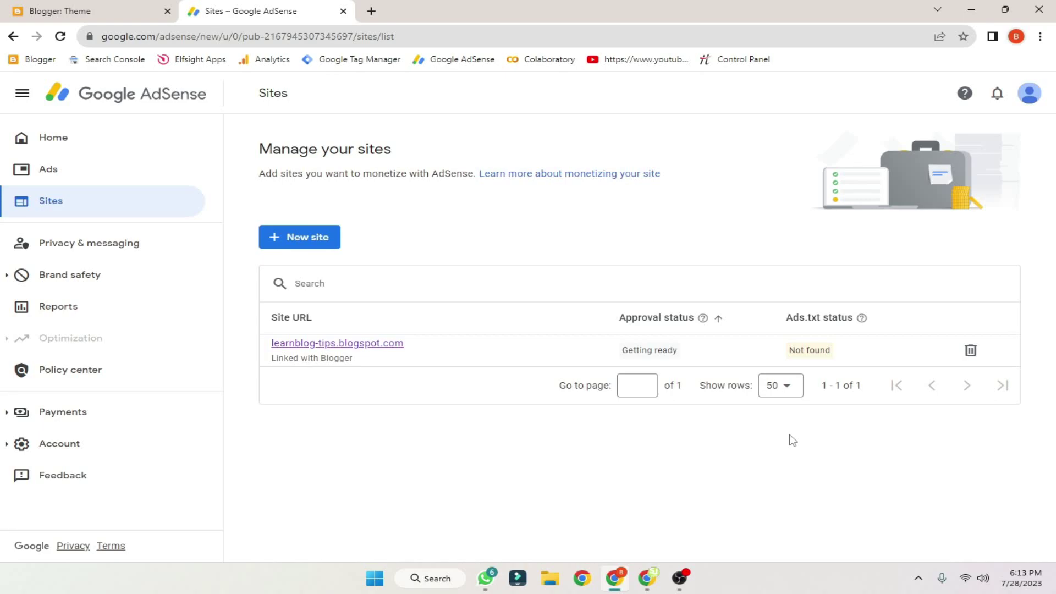